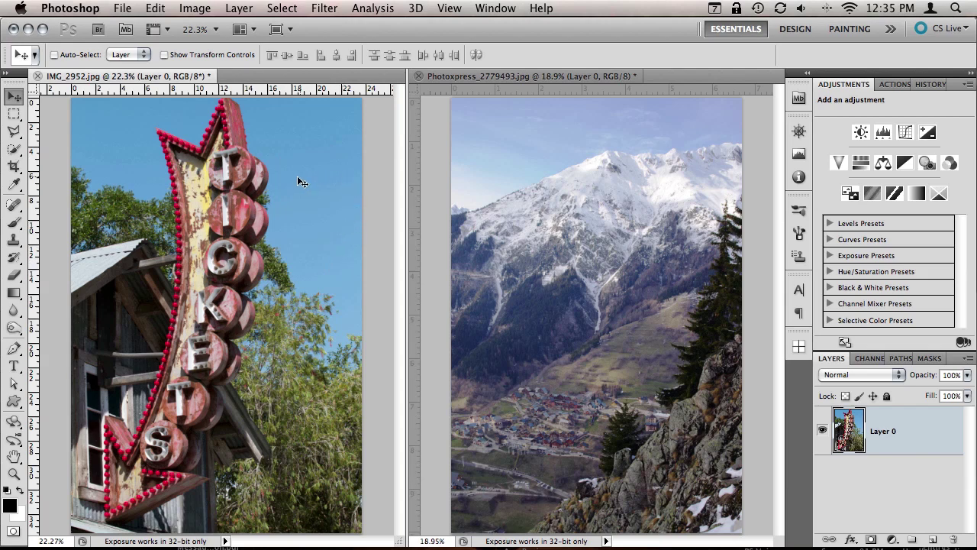
# Switch to the mountain photo, then back to the TICKETS sign document
pyautogui.click(588, 220)
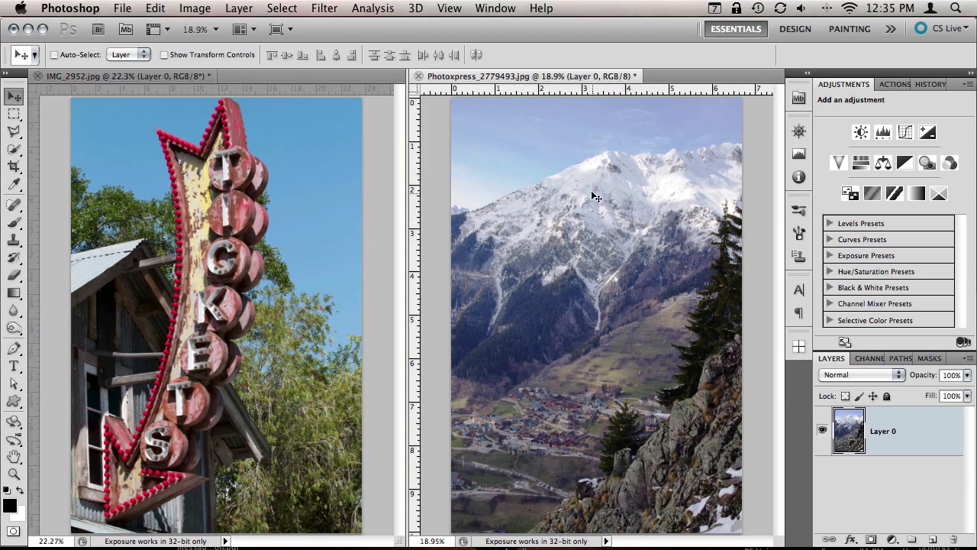
pyautogui.click(325, 220)
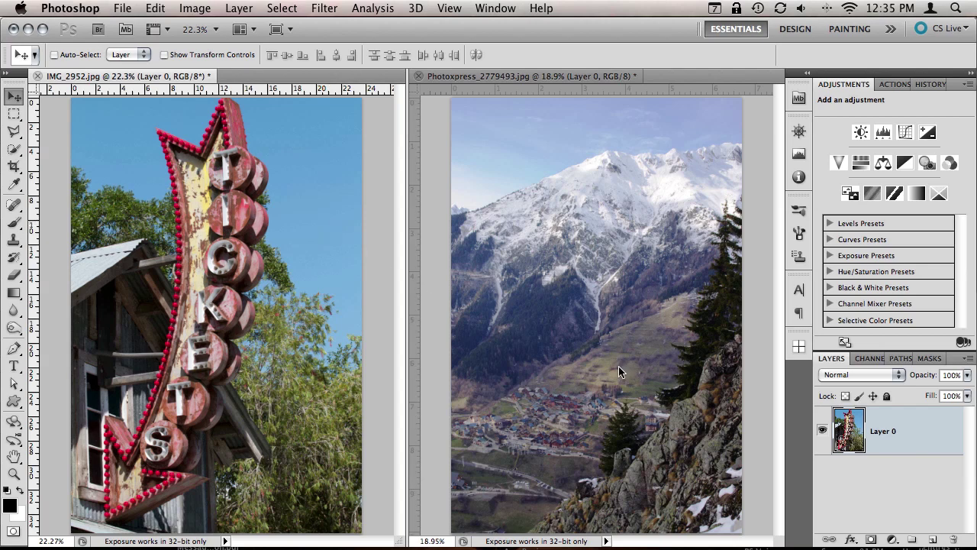
# Float the Channels panel, preview the sign's Red, Green and Blue channels, then restore RGB and re-dock it
pyautogui.moveTo(878, 359); pyautogui.dragTo(866, 342)
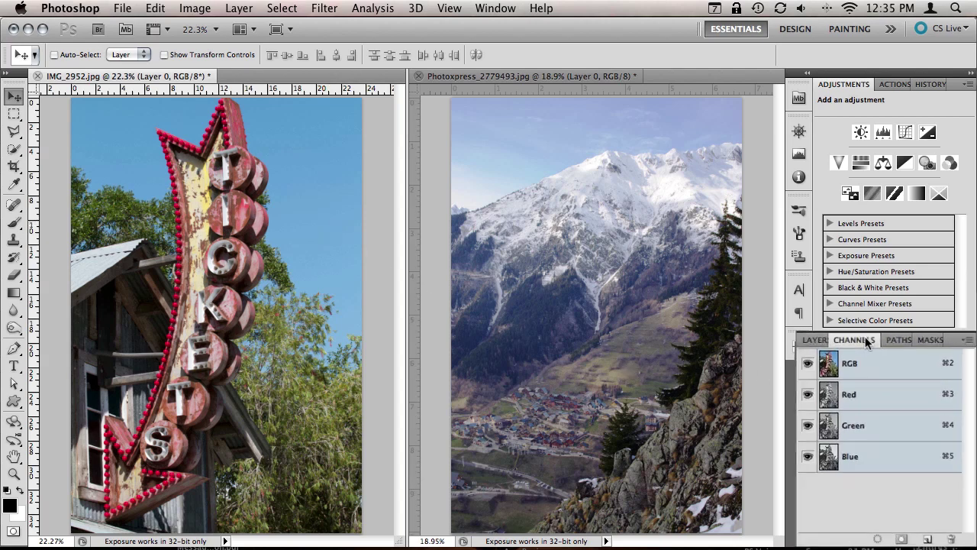
pyautogui.click(884, 394)
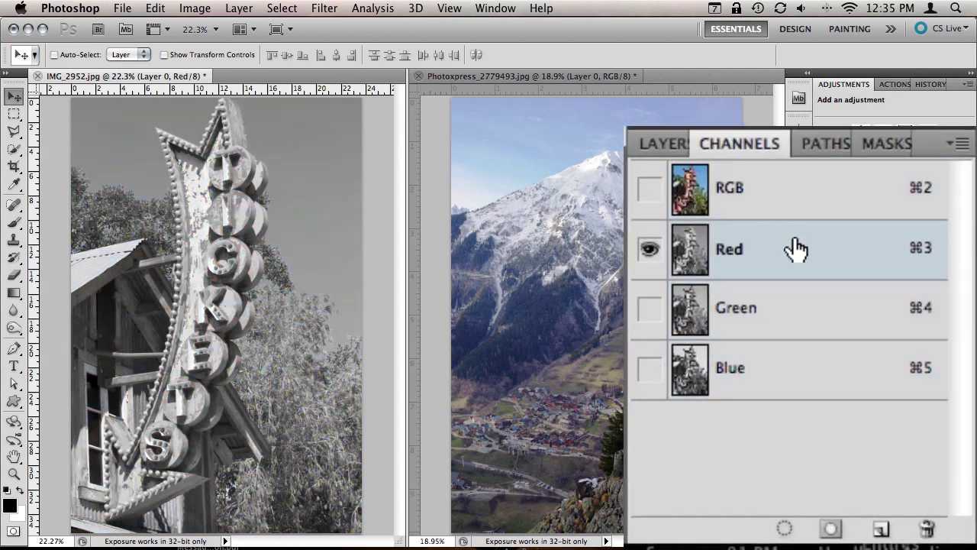
pyautogui.click(794, 317)
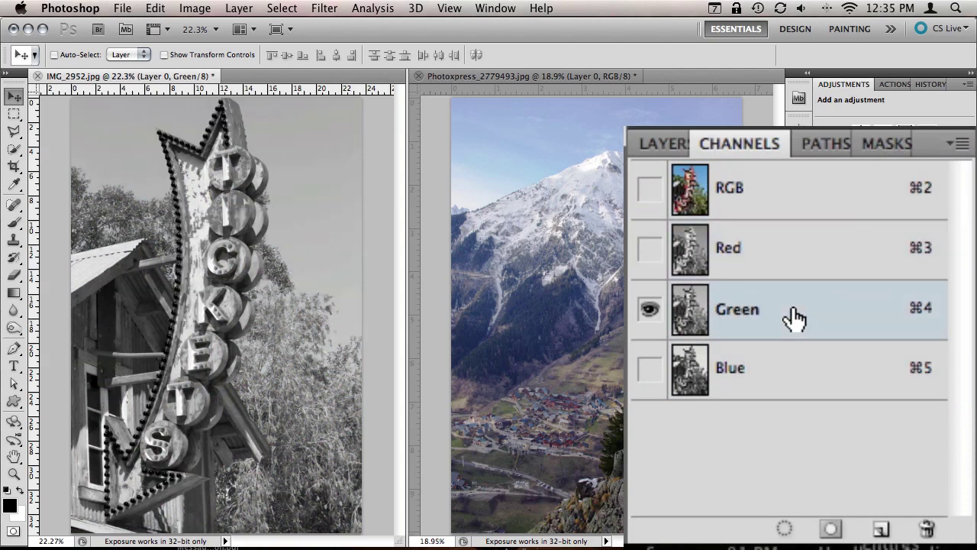
pyautogui.click(796, 383)
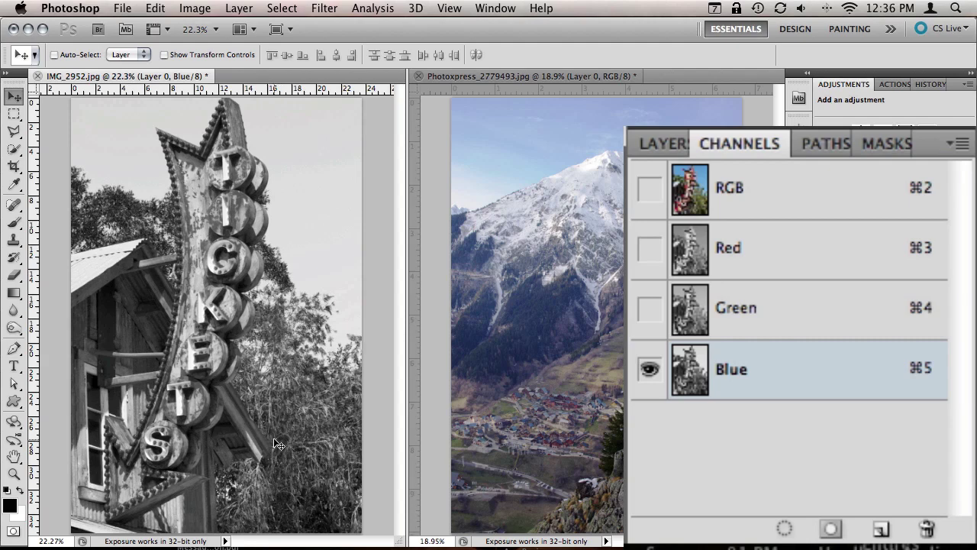
pyautogui.click(796, 323)
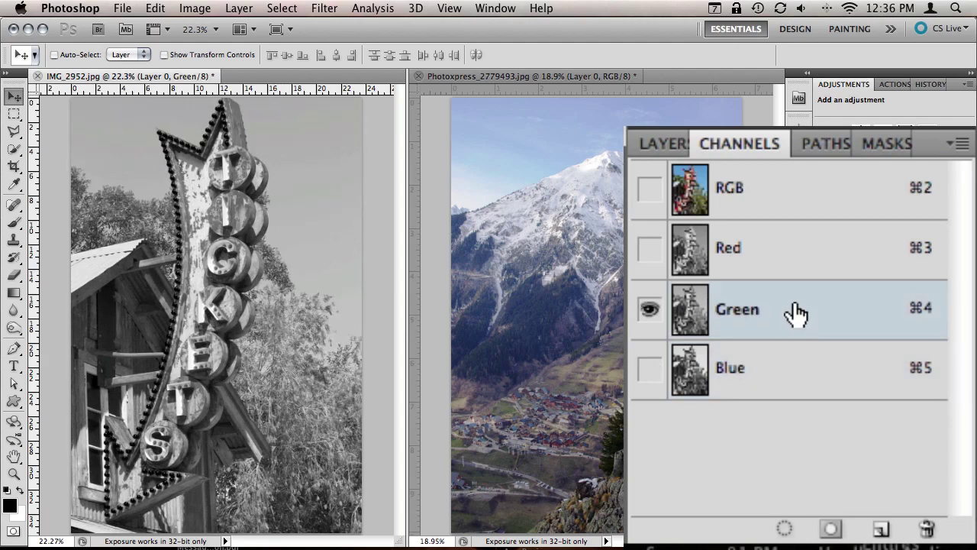
pyautogui.click(796, 257)
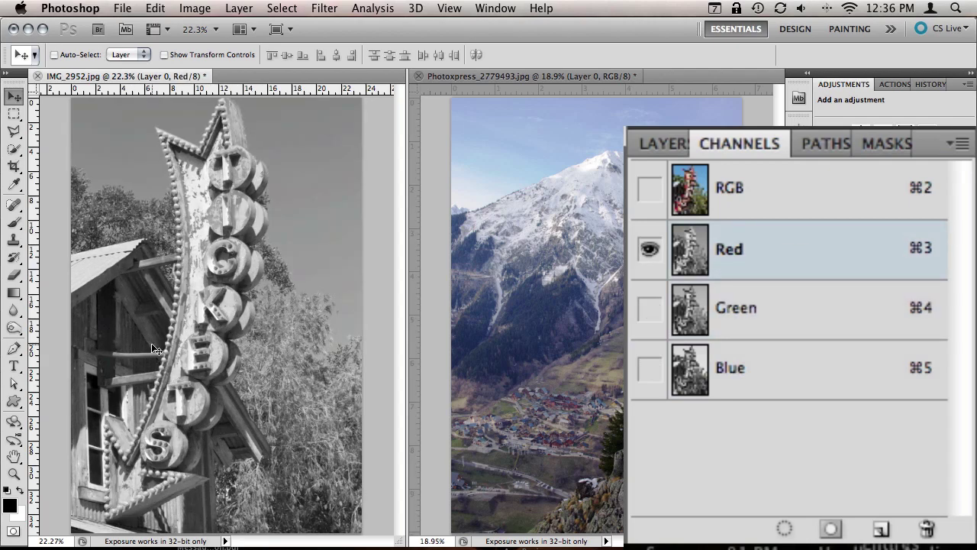
pyautogui.click(825, 200)
pyautogui.moveTo(731, 148); pyautogui.dragTo(770, 287)
# Drag the mountain photo into IMG_2952.jpg as Layer 1, accepting the profile mismatch conversion
pyautogui.click(563, 319)
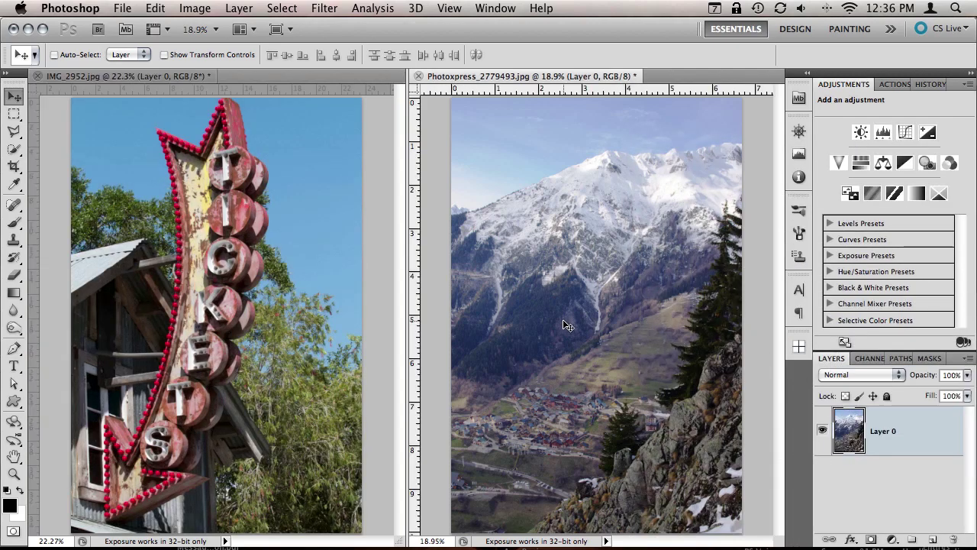
pyautogui.moveTo(569, 320)
pyautogui.mouseDown()
pyautogui.moveTo(184, 328)
pyautogui.moveTo(206, 348)
pyautogui.mouseUp()
pyautogui.press('Return')
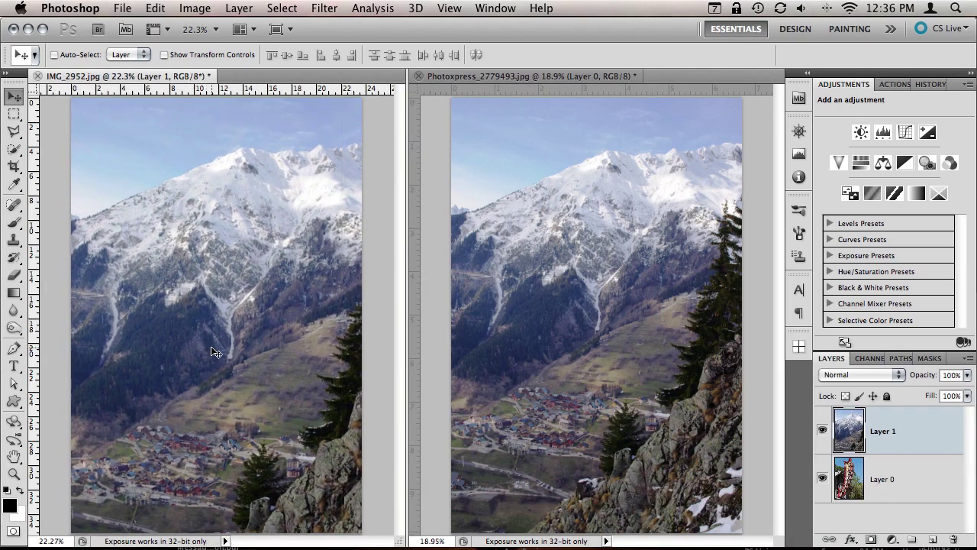
# Open Layer 1's Blending Options, move the dialog aside, and set Blend If to Blue
pyautogui.doubleClick(952, 431)
pyautogui.moveTo(740, 49)
pyautogui.mouseDown()
pyautogui.moveTo(620, 31)
pyautogui.moveTo(597, 99)
pyautogui.mouseUp()
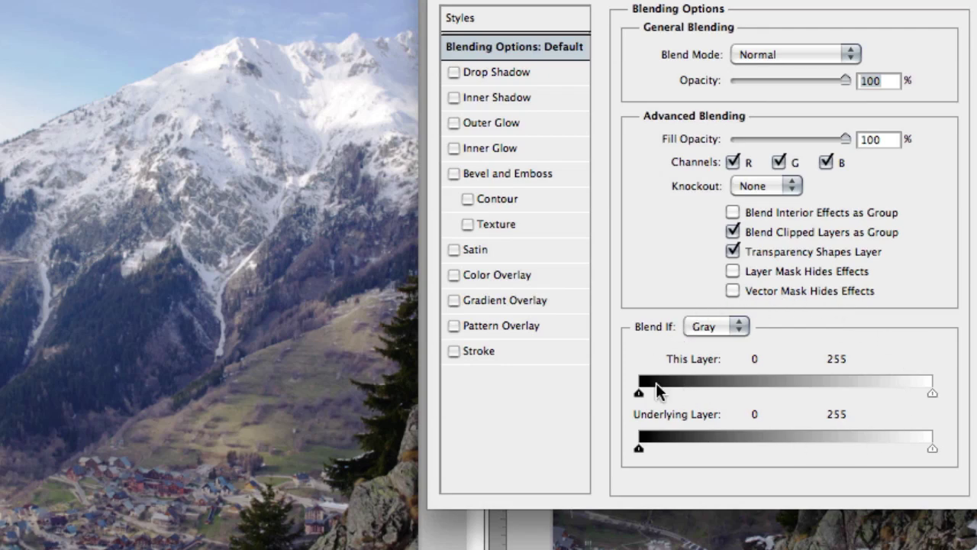
pyautogui.click(747, 329)
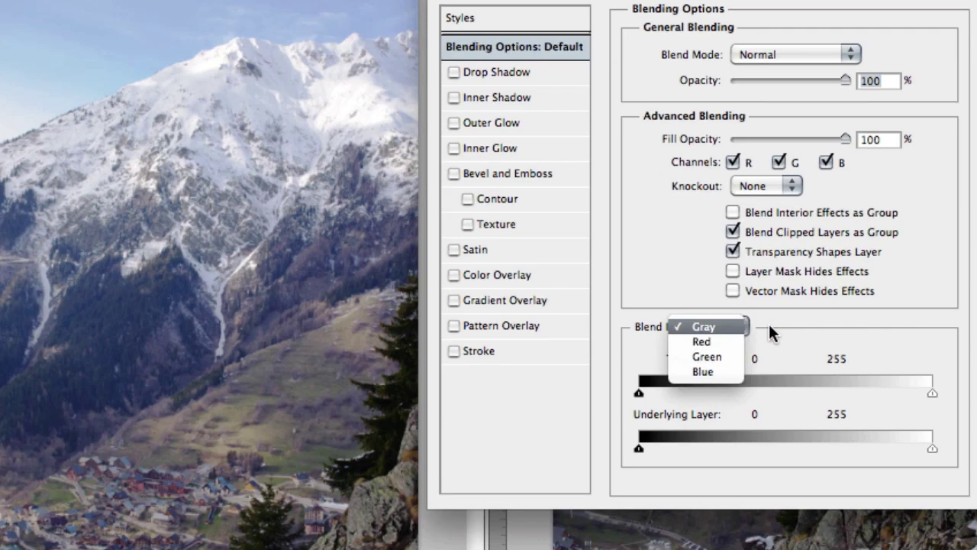
pyautogui.click(721, 371)
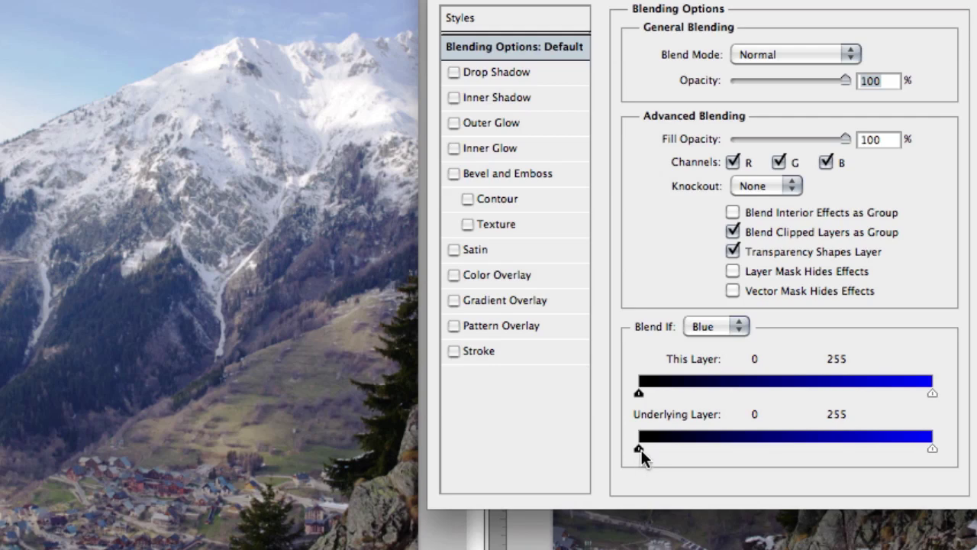
# Split the Blue Underlying Layer black slider to 100/200, zooming in to check the tree edges
pyautogui.moveTo(639, 449); pyautogui.dragTo(869, 451)
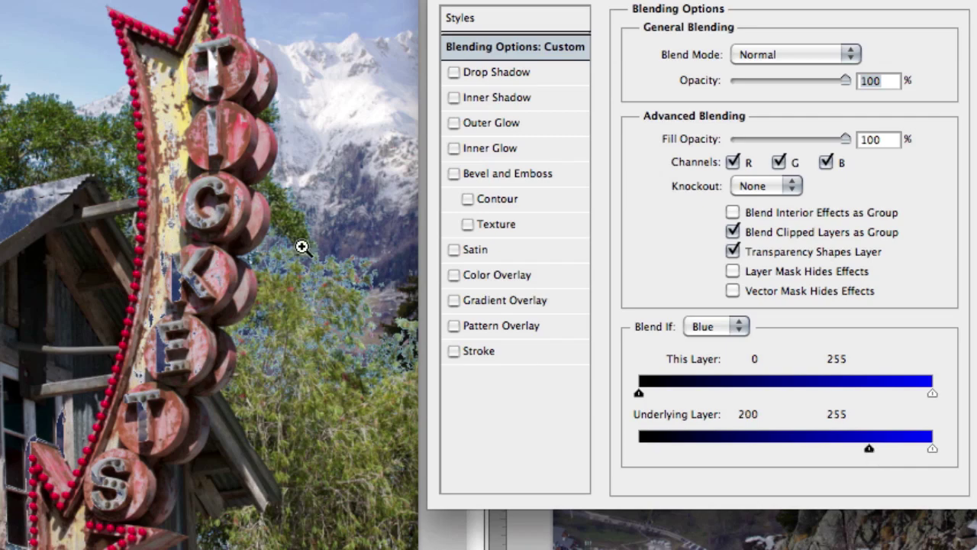
pyautogui.click(224, 289)
pyautogui.click(220, 285)
pyautogui.click(207, 340)
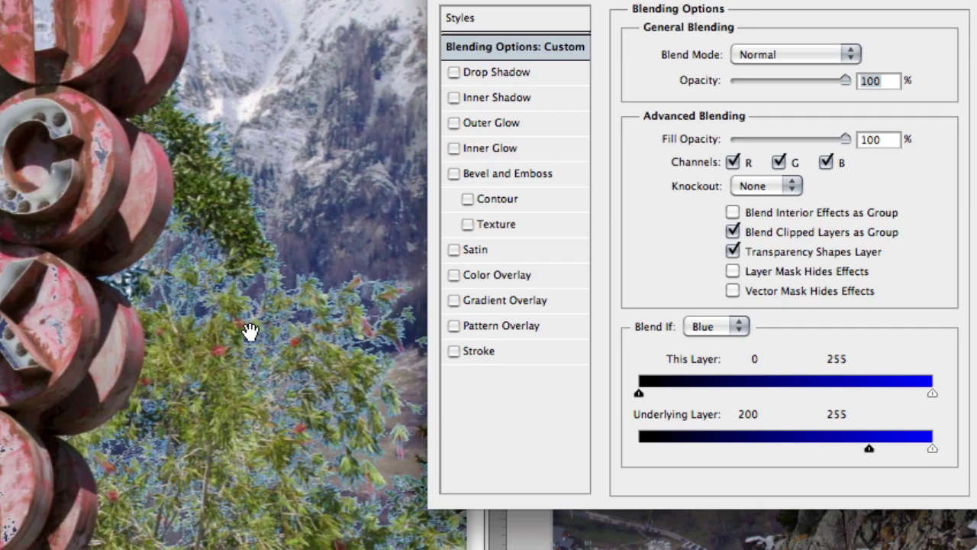
pyautogui.keyDown('alt'); pyautogui.click(231, 324); pyautogui.keyUp('alt')
pyautogui.keyDown('alt'); pyautogui.click(229, 323); pyautogui.keyUp('alt')
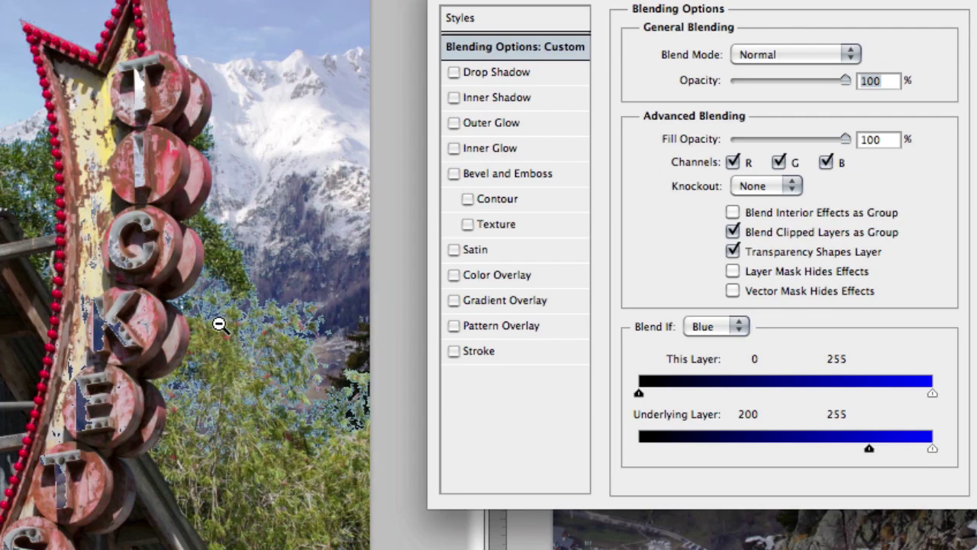
pyautogui.moveTo(218, 324); pyautogui.dragTo(275, 327)
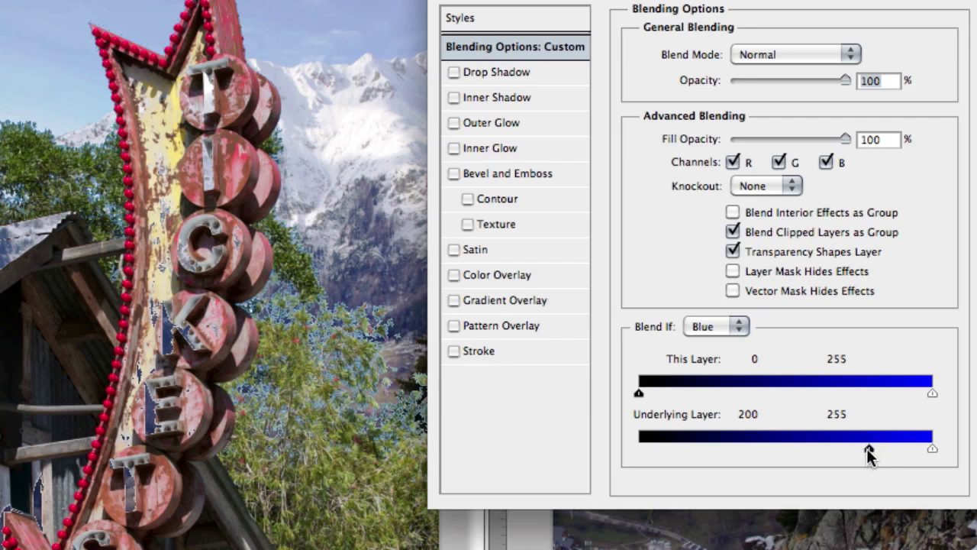
pyautogui.keyDown('alt'); pyautogui.moveTo(868, 448); pyautogui.dragTo(777, 448); pyautogui.keyUp('alt')
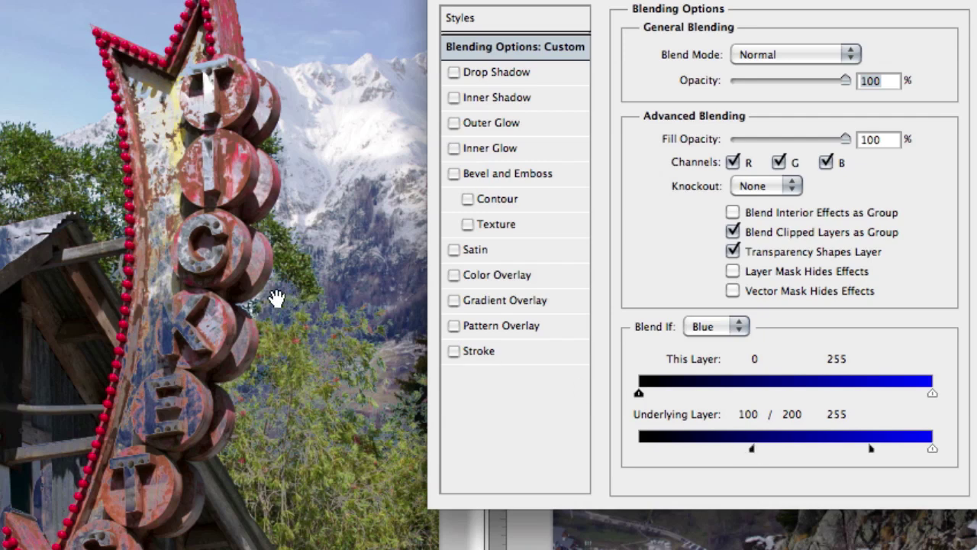
pyautogui.moveTo(277, 297); pyautogui.dragTo(279, 306)
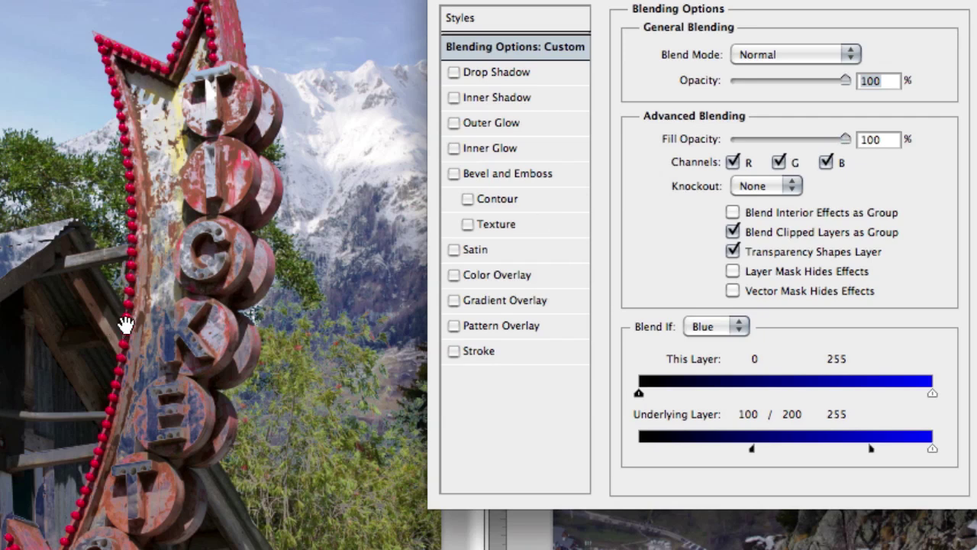
# Switch Blend If to Red, split the Underlying Layer white slider to 160/220, and apply
pyautogui.click(738, 326)
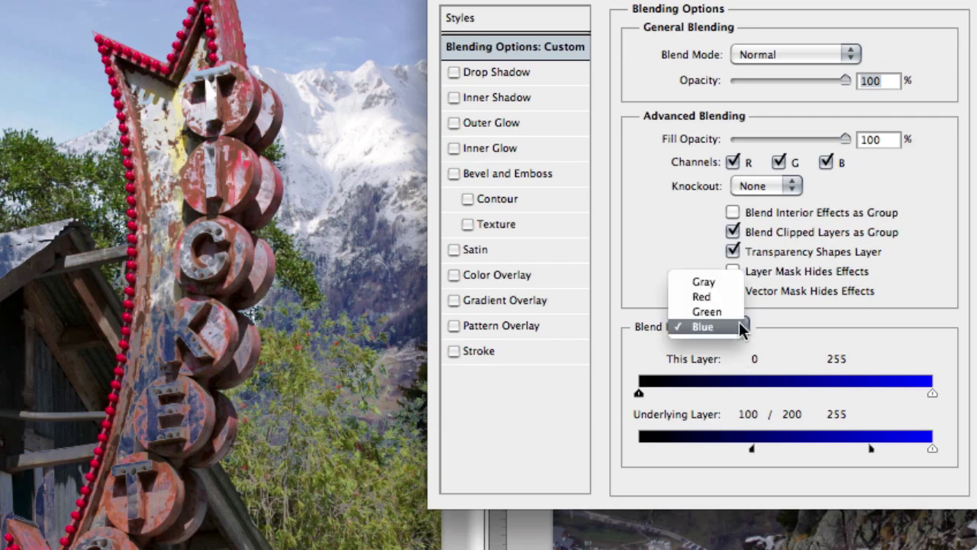
pyautogui.click(734, 302)
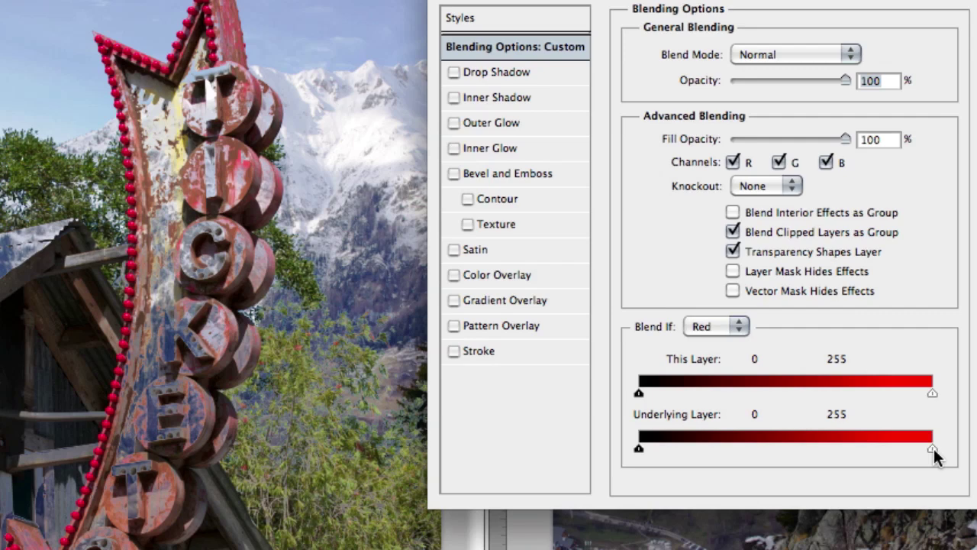
pyautogui.moveTo(934, 448); pyautogui.dragTo(825, 453)
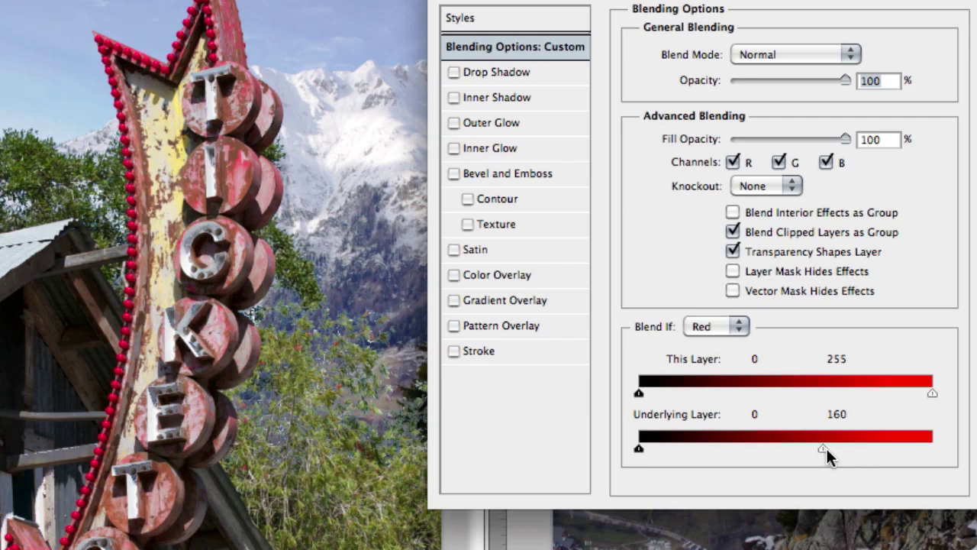
pyautogui.moveTo(826, 446); pyautogui.dragTo(890, 446)
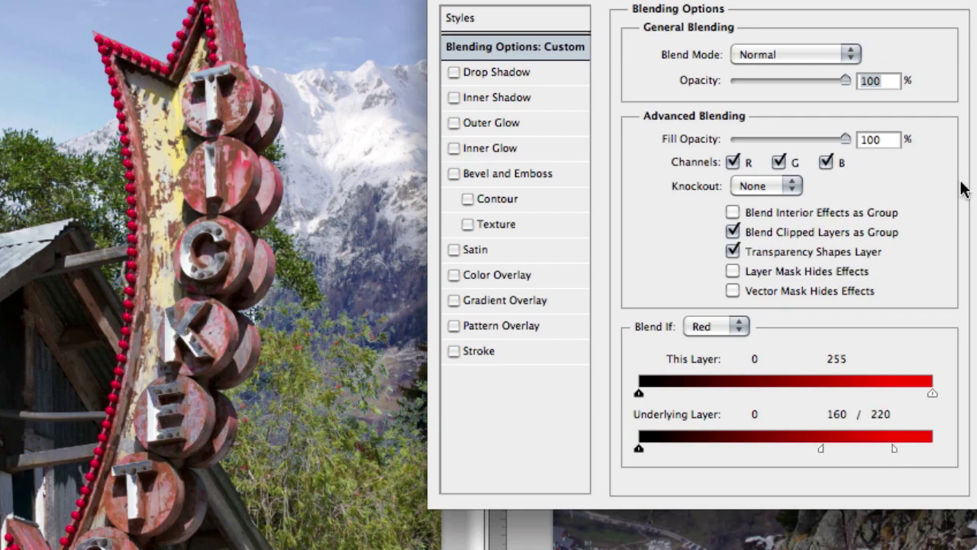
pyautogui.press('Return')
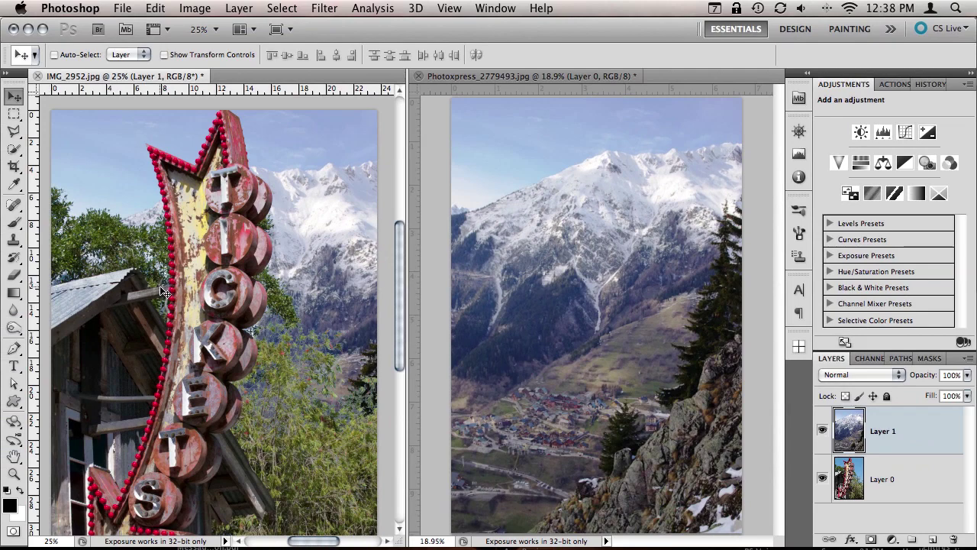
# Nudge the mountain layer downward so the snowy peaks sit lower behind the sign
pyautogui.moveTo(157, 283)
pyautogui.mouseDown()
pyautogui.moveTo(174, 271)
pyautogui.moveTo(253, 290)
pyautogui.moveTo(260, 269)
pyautogui.mouseUp()
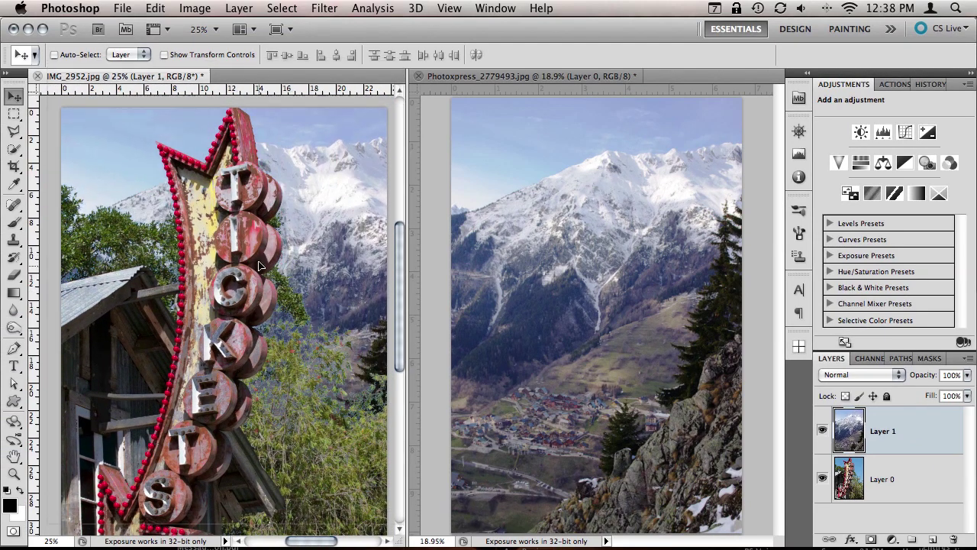
pyautogui.hotkey('ctrl', 'z')
pyautogui.hotkey('ctrl', 'z')
pyautogui.hotkey('ctrl', 'z')
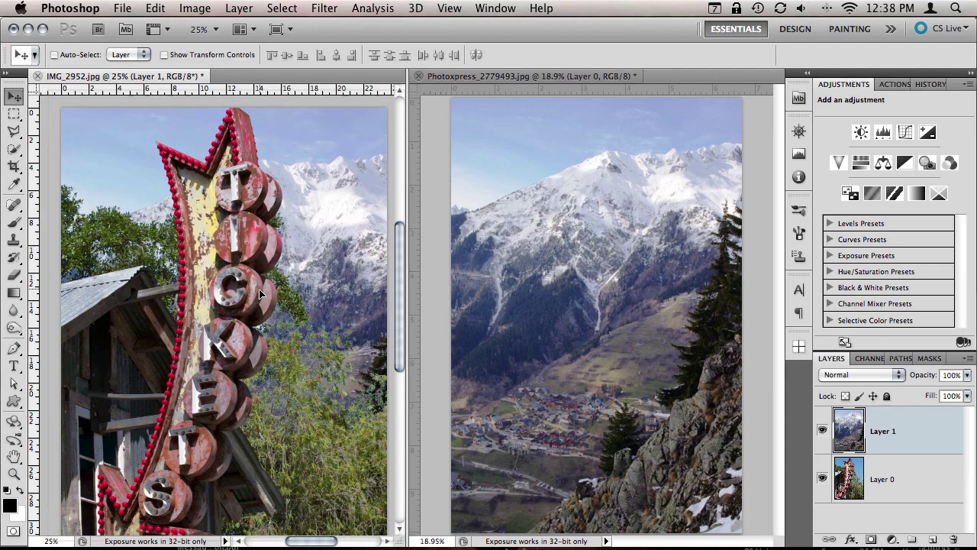
pyautogui.hotkey('ctrl', 'z')
pyautogui.hotkey('ctrl', 'z')
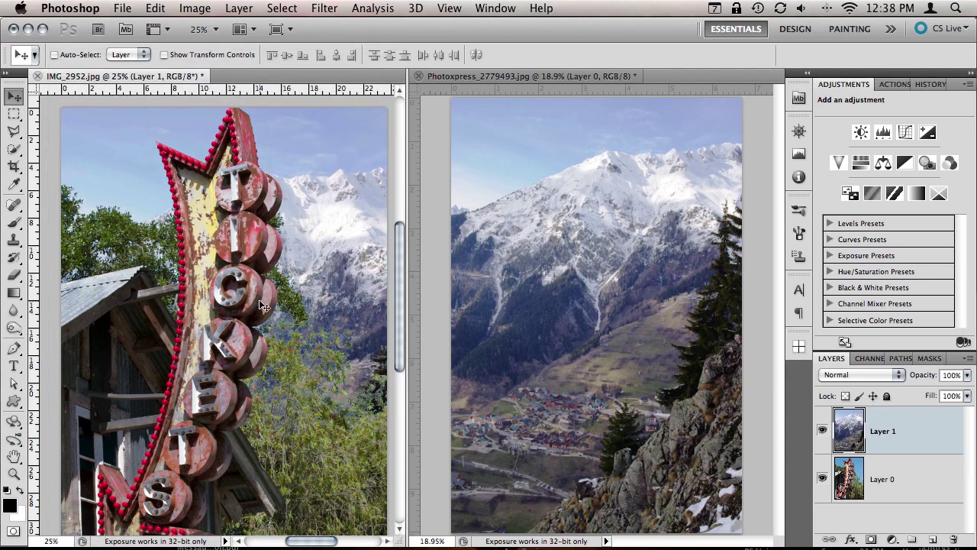
pyautogui.moveTo(259, 320); pyautogui.dragTo(260, 249)
pyautogui.scroll(-2, 259, 249)
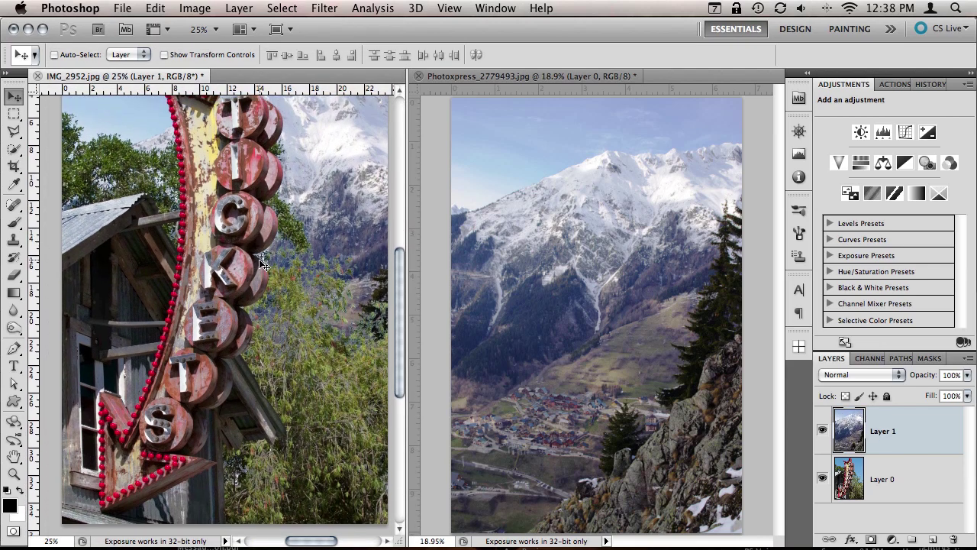
pyautogui.hotkey('ctrl', 'z')
pyautogui.hotkey('ctrl', 'z')
pyautogui.hotkey('ctrl', 'z')
# Add a layer mask to Layer 1 and brush black over the sign's letters and the wooden house
pyautogui.click(871, 539)
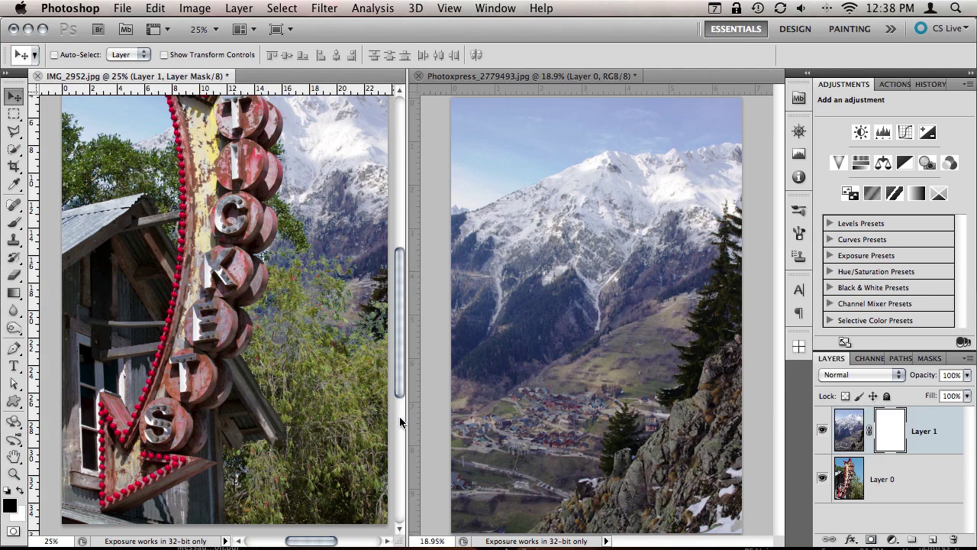
pyautogui.press('b')
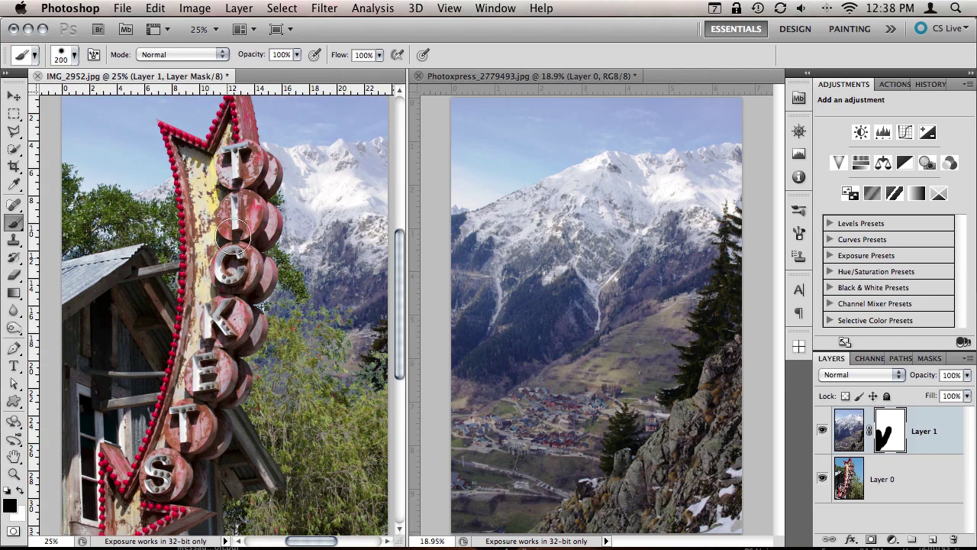
pyautogui.moveTo(233, 237); pyautogui.dragTo(211, 166)
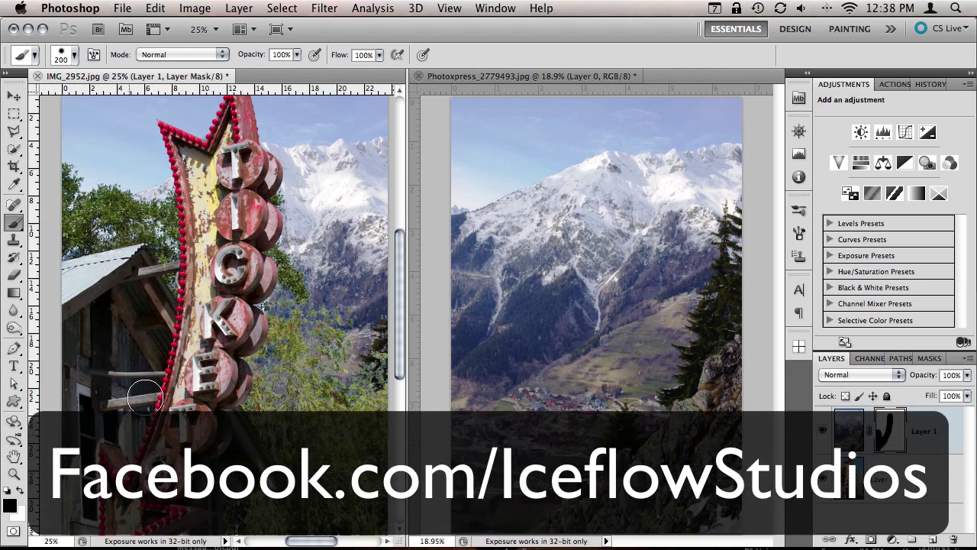
pyautogui.moveTo(158, 310); pyautogui.dragTo(137, 318)
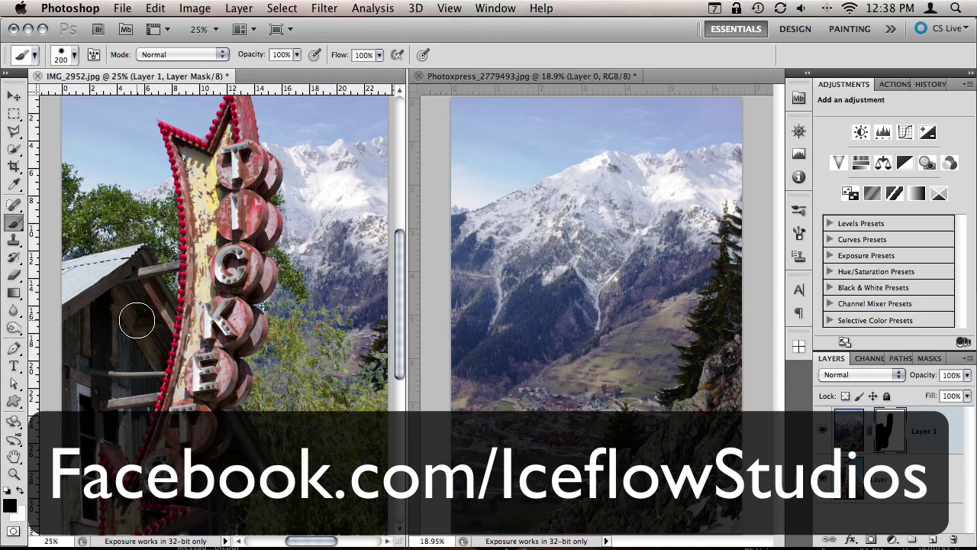